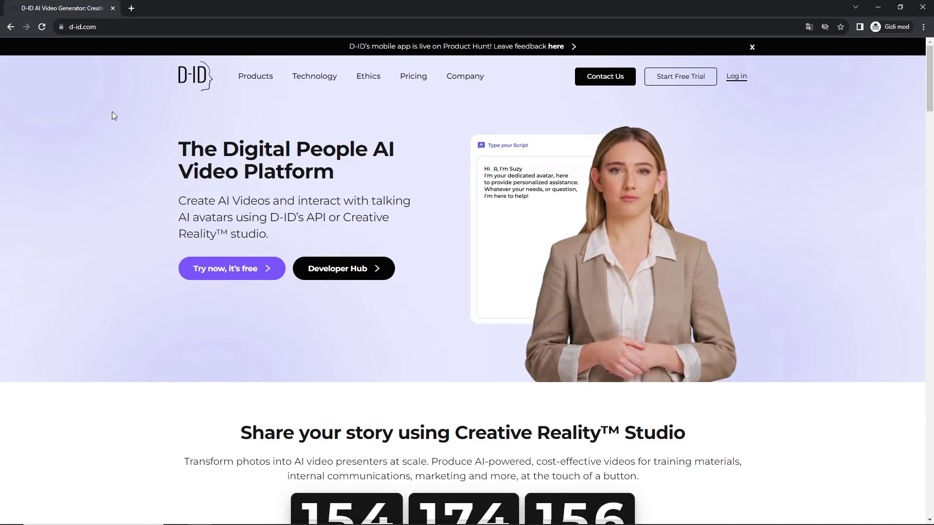
# Step: Review the Creative Reality Studio pricing plans, from Trial to Enterprise, and return to the D-ID home page
pyautogui.moveTo(410, 83)
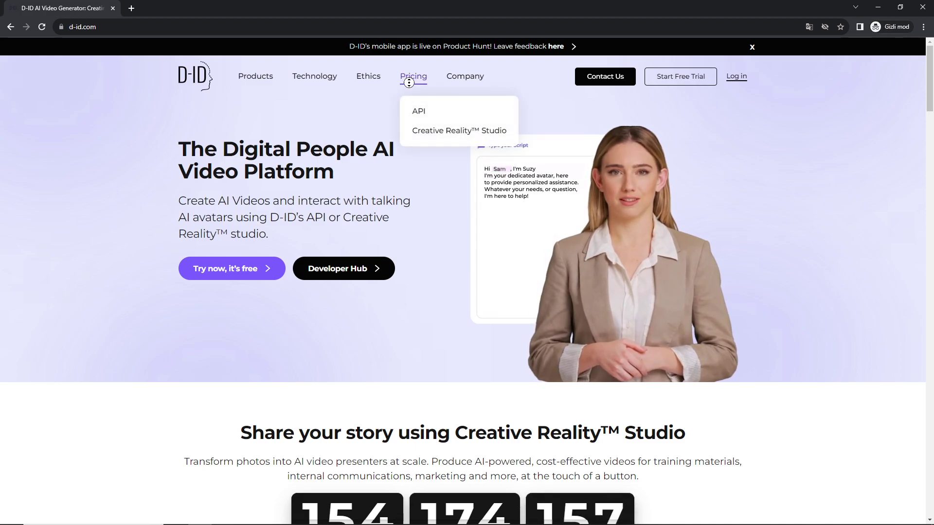
pyautogui.click(423, 134)
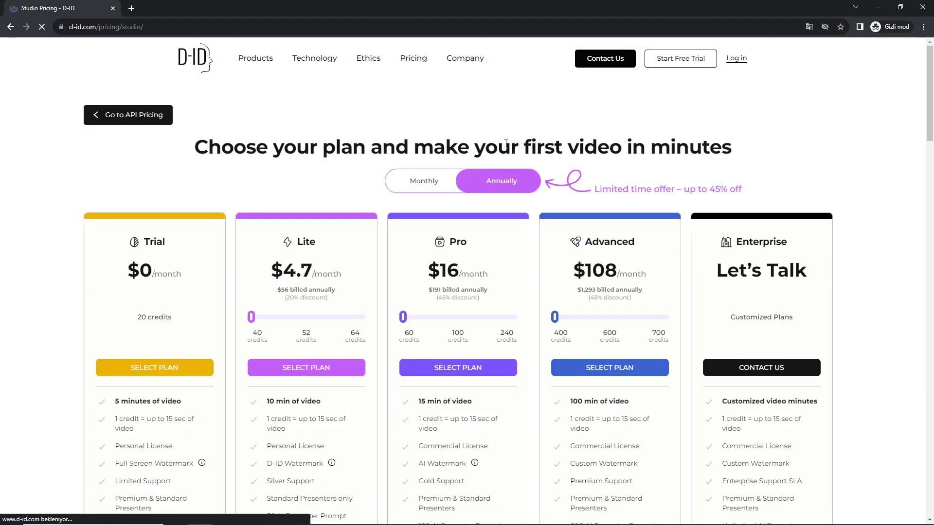
pyautogui.scroll(-1, 502, 148)
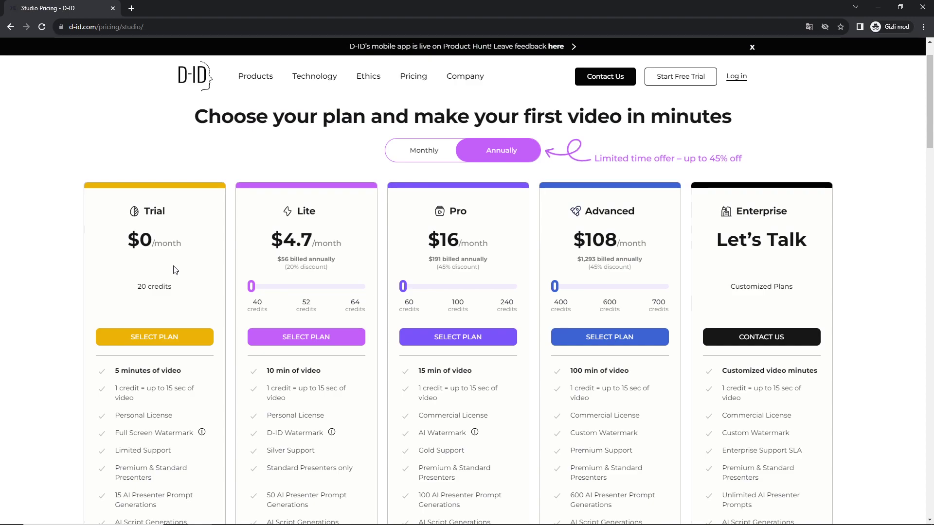
pyautogui.scroll(-1, 171, 262)
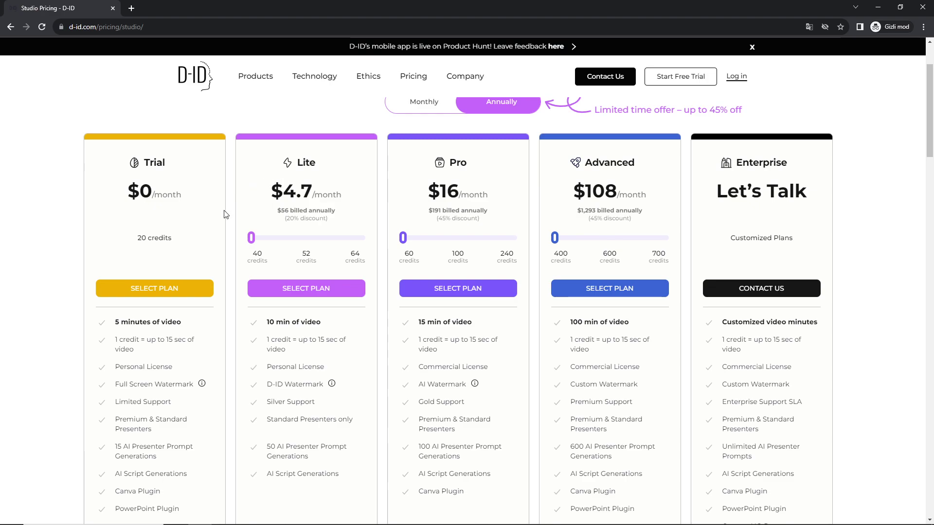
pyautogui.scroll(2, 226, 214)
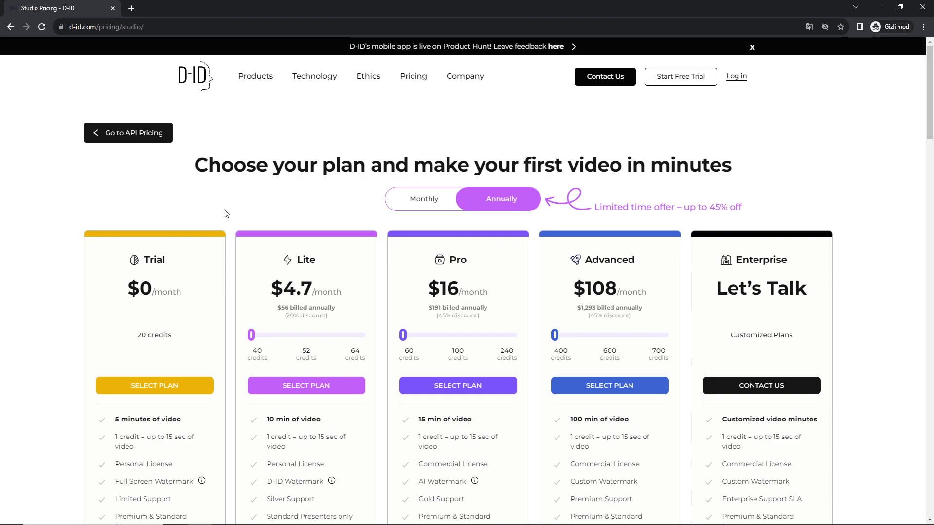
pyautogui.click(208, 81)
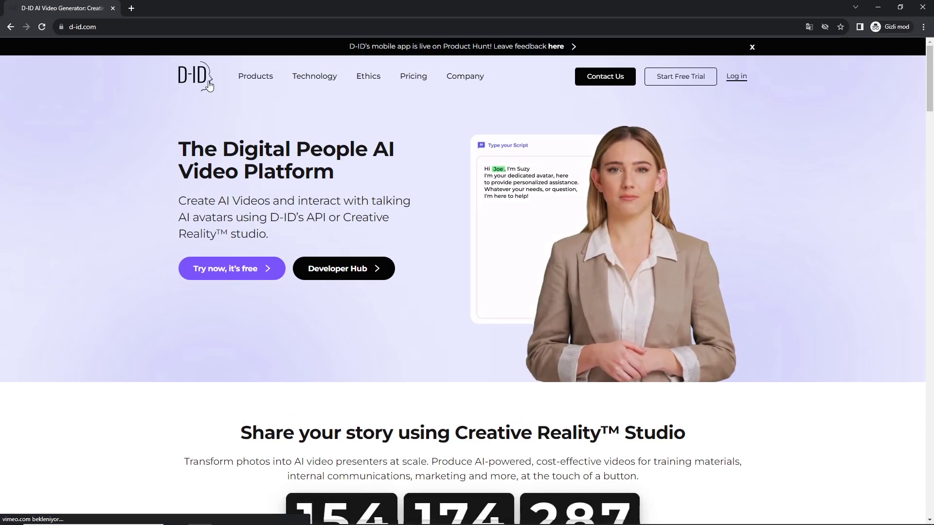
# Step: Log in to the studio with a Google account and start a new video
pyautogui.click(737, 79)
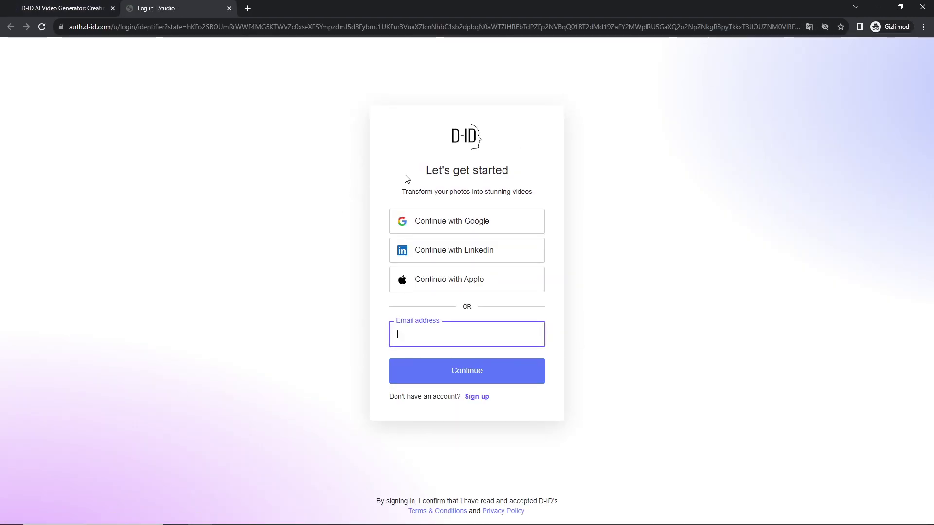
pyautogui.click(472, 226)
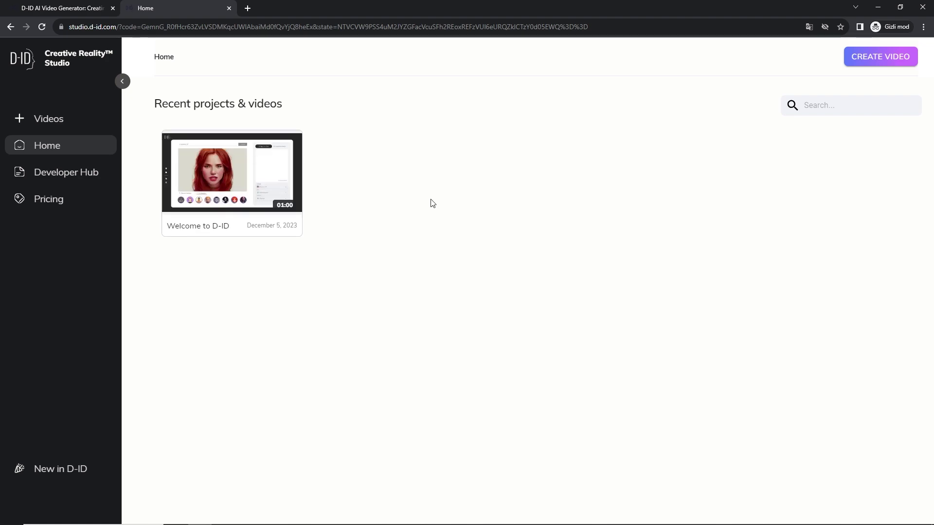
pyautogui.click(63, 122)
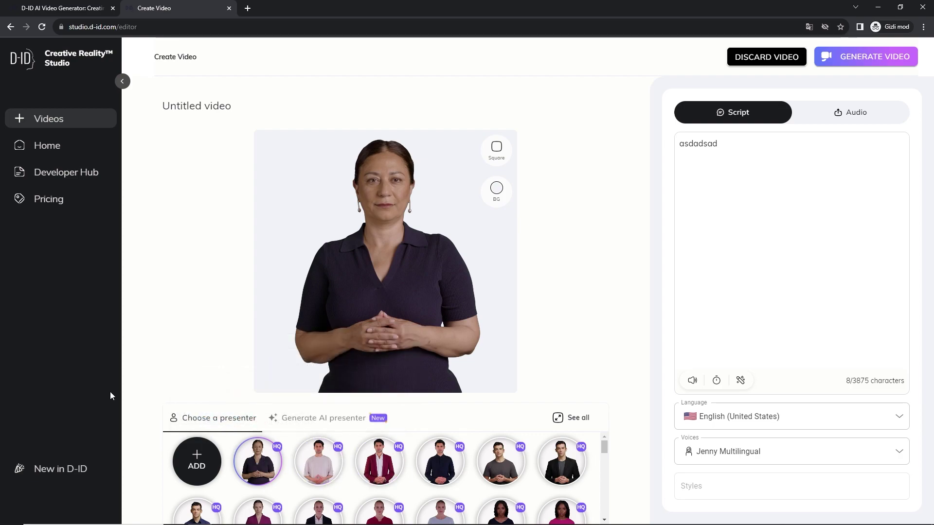
# Step: Try several ready-made presenters from the library, ending with the smiling dark-haired man in a grey sweater
pyautogui.moveTo(603, 450); pyautogui.dragTo(606, 469)
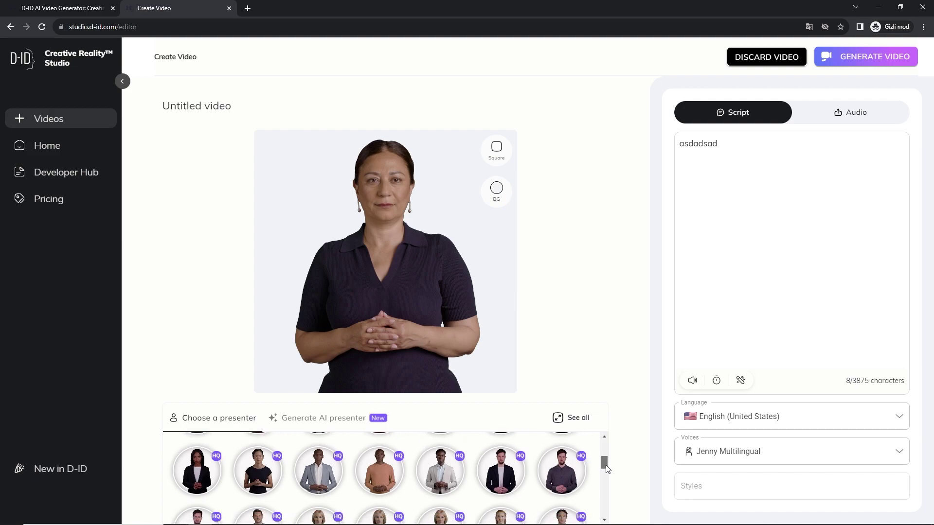
pyautogui.click(439, 471)
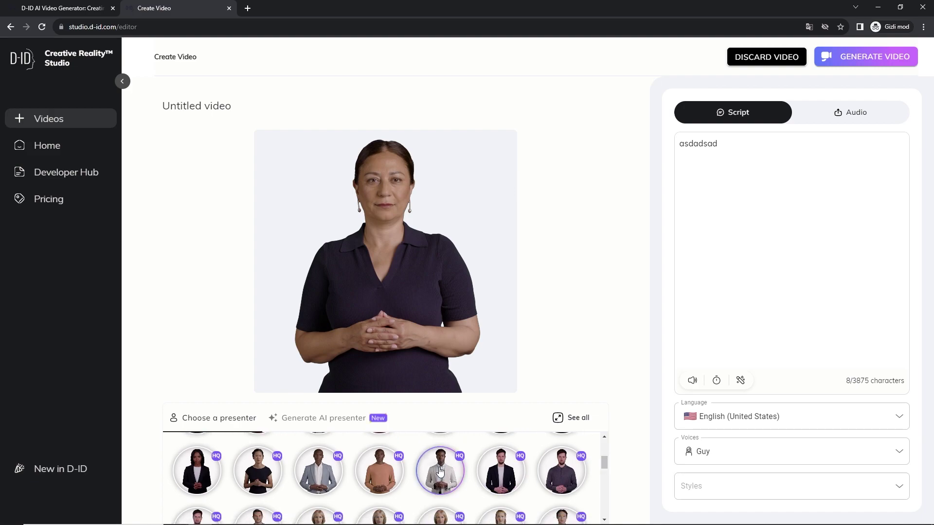
pyautogui.click(509, 476)
pyautogui.click(568, 480)
pyautogui.scroll(-2, 479, 467)
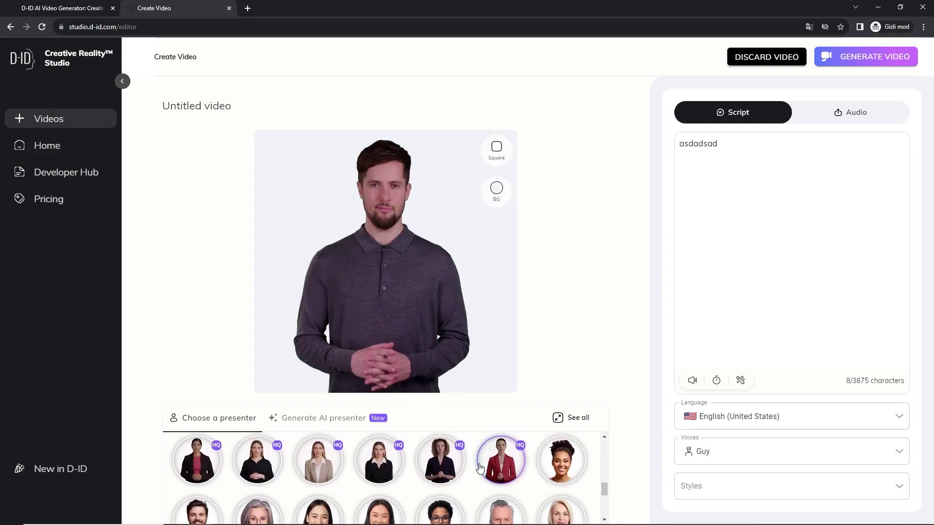
pyautogui.scroll(-3, 479, 464)
pyautogui.click(337, 484)
pyautogui.scroll(5, 272, 474)
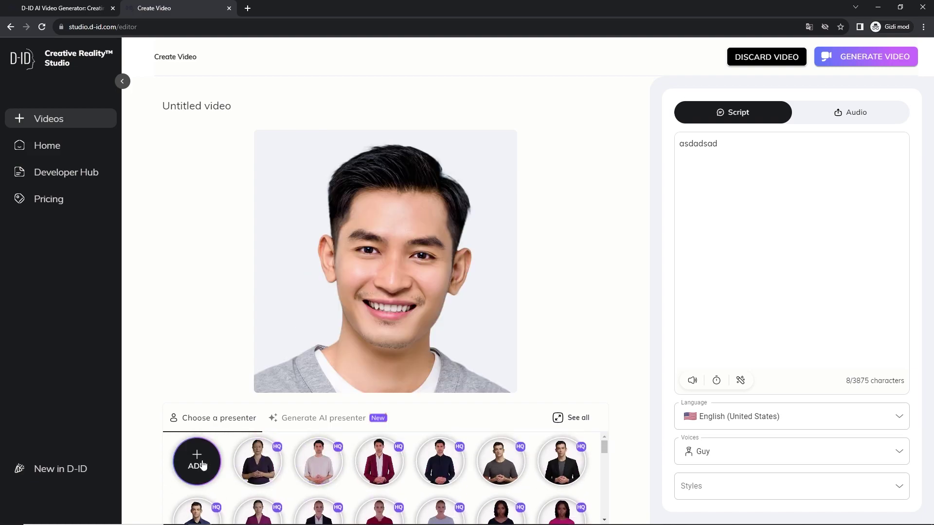
# Step: Try several AI-generated presenters, ending with the long-haired woman on the turquoise background
pyautogui.moveTo(196, 460)
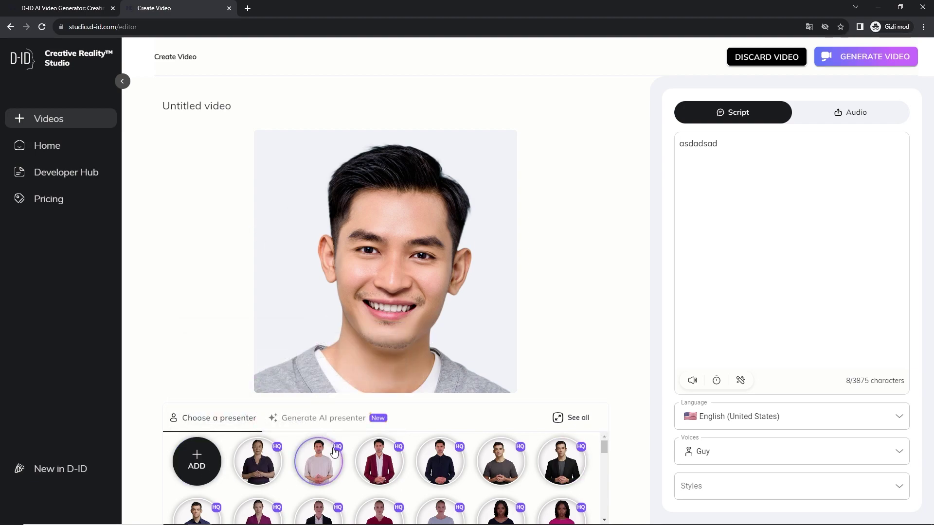
pyautogui.click(313, 424)
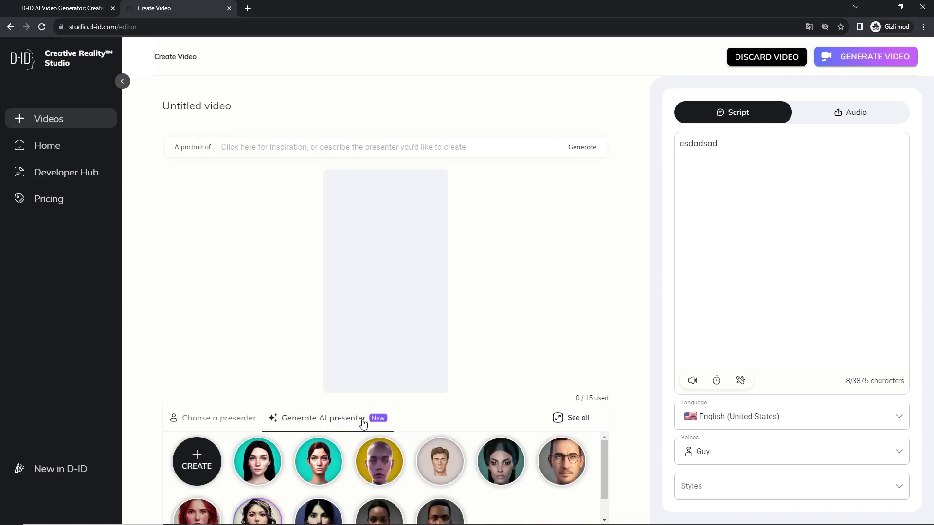
pyautogui.click(391, 461)
pyautogui.click(428, 474)
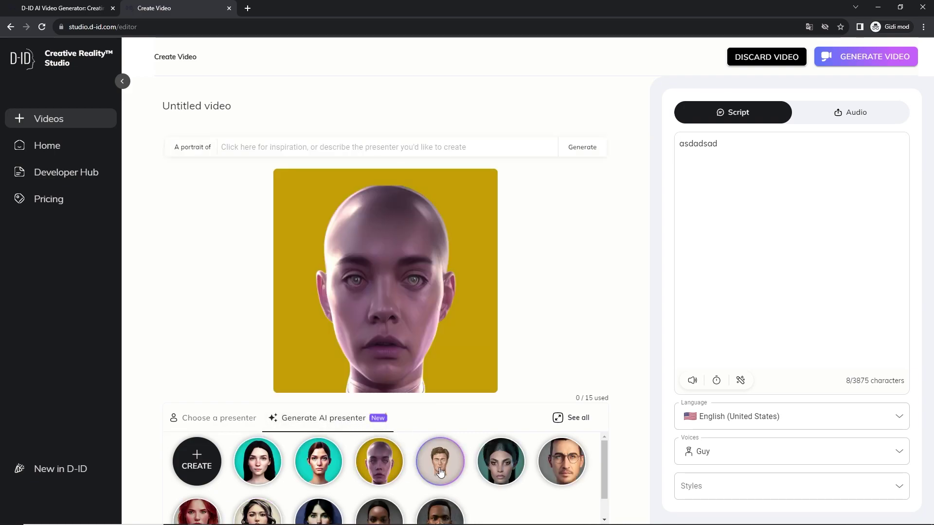
pyautogui.click(442, 508)
pyautogui.scroll(-1, 475, 493)
pyautogui.scroll(1, 404, 486)
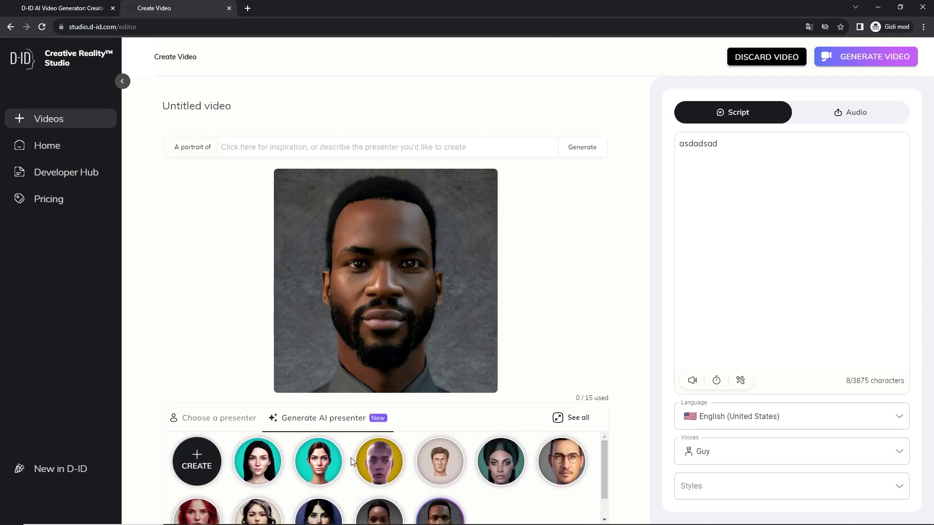
pyautogui.click(270, 468)
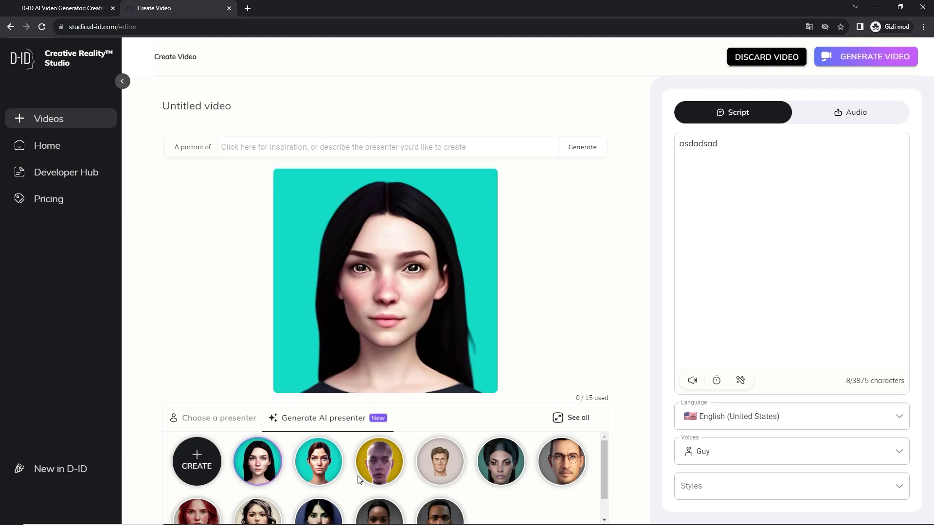
# Step: Return to the ready-made presenters and choose the man in the grey suit with a light blue shirt
pyautogui.click(230, 426)
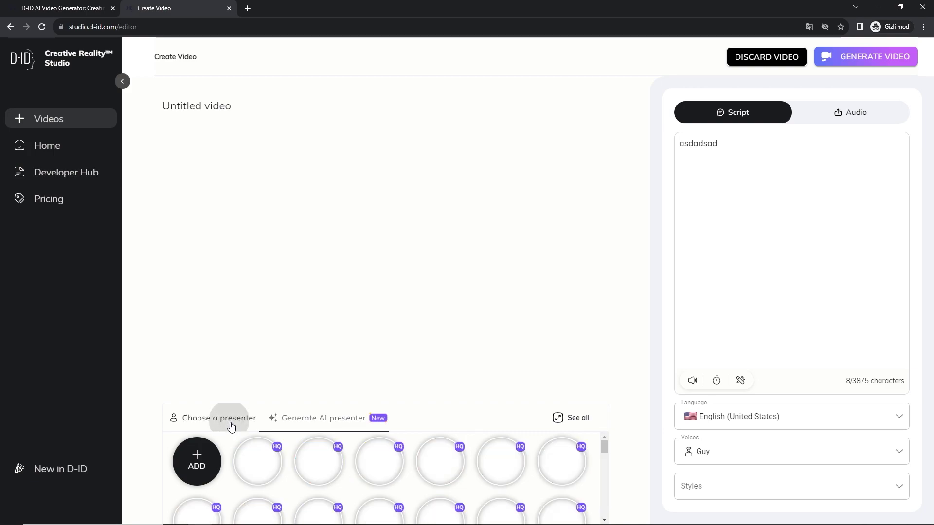
pyautogui.scroll(-1, 440, 487)
pyautogui.click(441, 486)
pyautogui.scroll(-1, 443, 489)
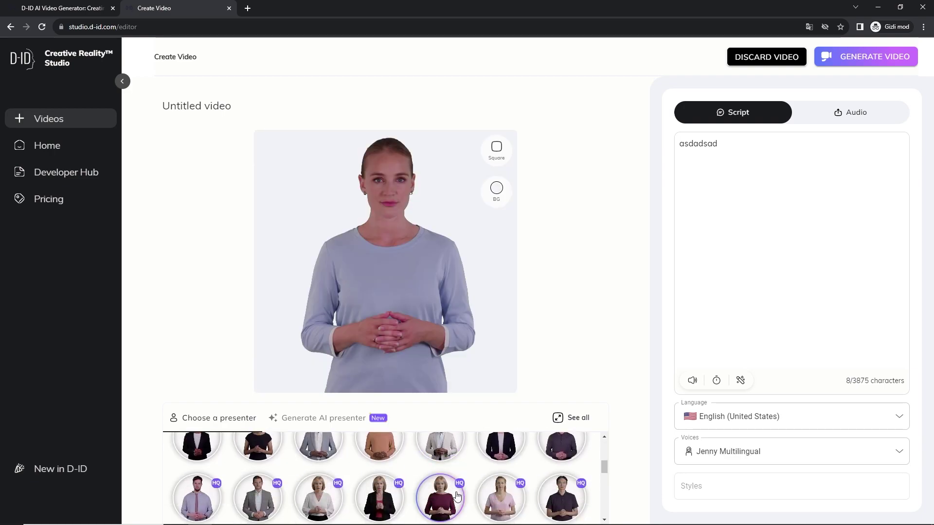
pyautogui.scroll(-1, 302, 481)
pyautogui.click(258, 450)
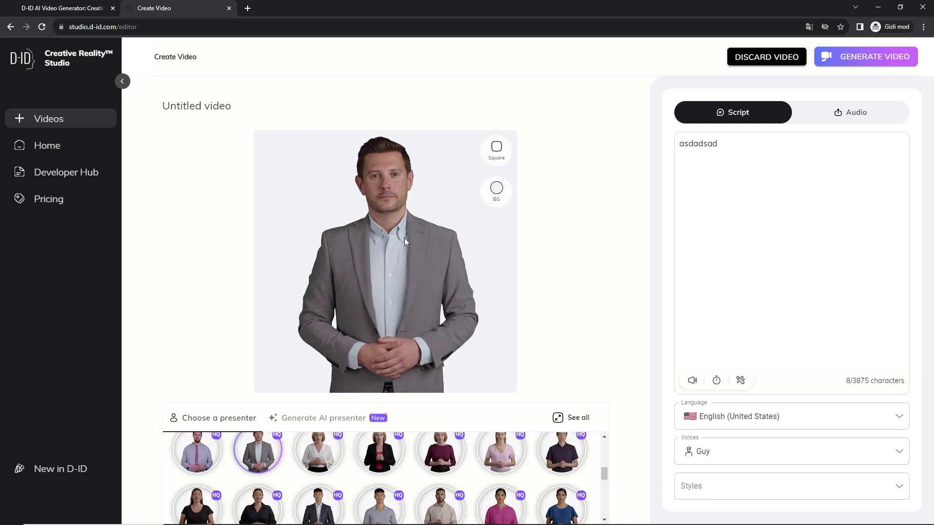
# Step: Try the vertical format for the video canvas and set it back to square
pyautogui.click(501, 160)
pyautogui.click(489, 217)
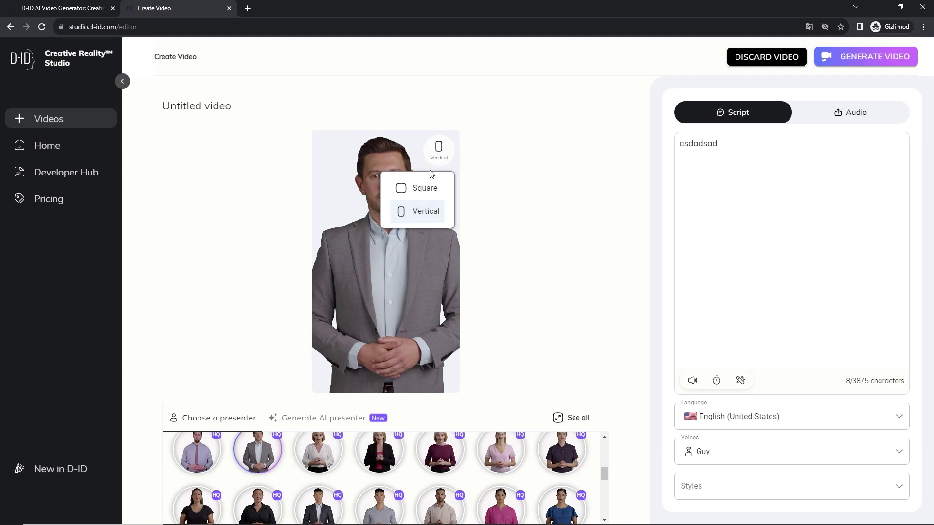
pyautogui.click(440, 149)
pyautogui.click(431, 212)
pyautogui.click(436, 157)
pyautogui.click(437, 156)
pyautogui.click(434, 188)
pyautogui.click(580, 237)
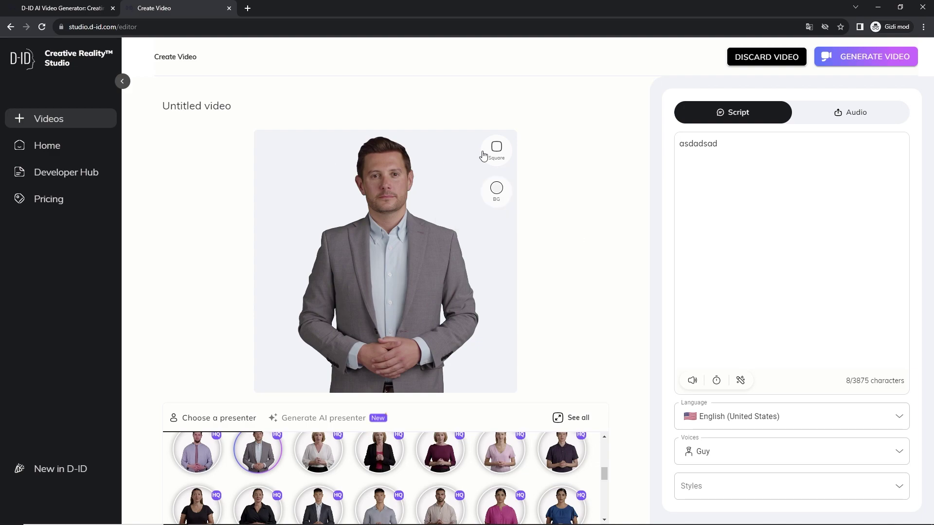
# Step: Copy the background's hex code F1F2F6 and try several other background colours behind the presenter
pyautogui.click(504, 195)
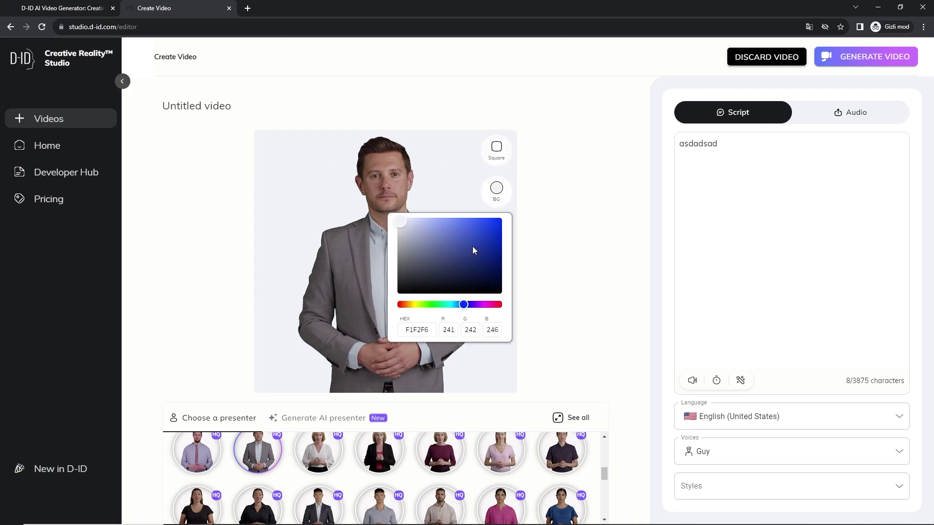
pyautogui.doubleClick(420, 329)
pyautogui.hotkey('ctrl', 'c')
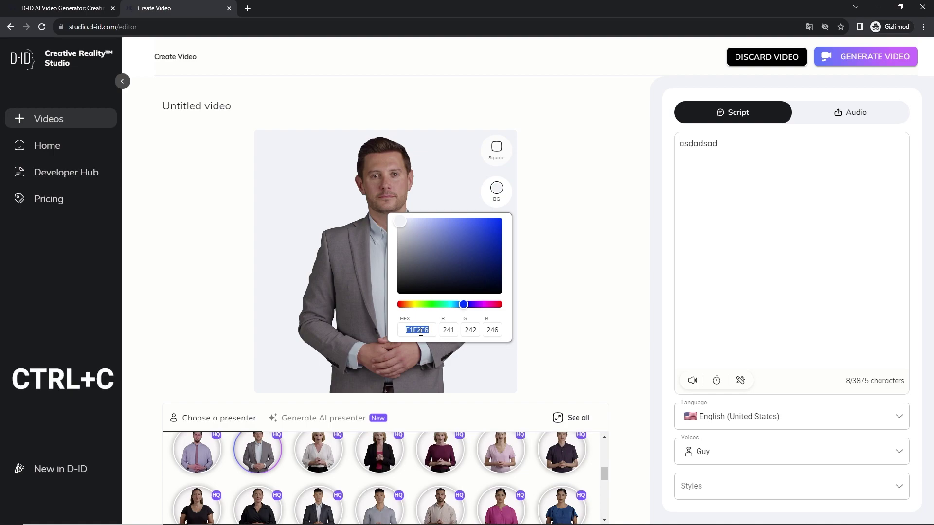
pyautogui.click(451, 254)
pyautogui.click(482, 233)
pyautogui.click(484, 278)
pyautogui.click(486, 304)
pyautogui.click(420, 304)
pyautogui.click(452, 304)
# Step: Restore the presenter's background colour to hex F1F2F6
pyautogui.doubleClick(416, 331)
pyautogui.hotkey('ctrl', 'c')
pyautogui.hotkey('ctrl', 'v')
pyautogui.click(576, 282)
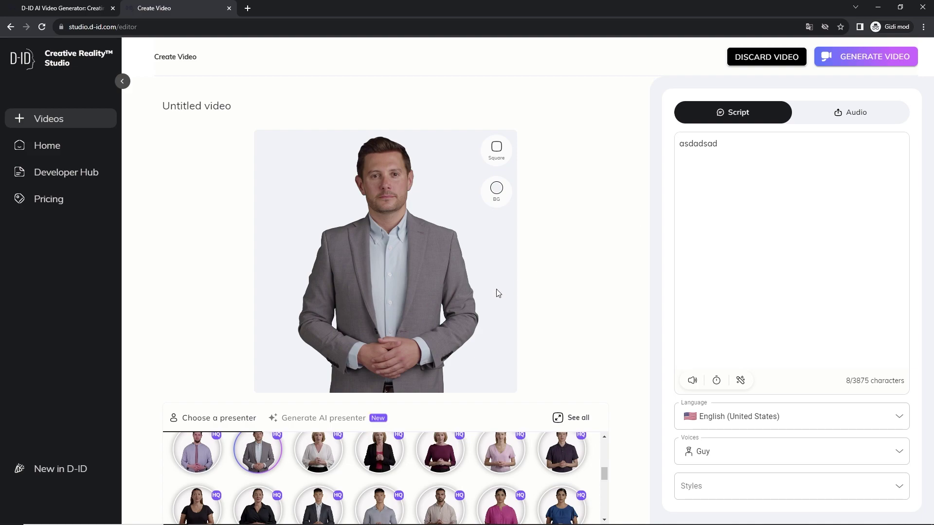
# Step: Replace the whole script with the copied Turkish introduction about AI technology that turns text into speech
pyautogui.click(755, 182)
pyautogui.hotkey('ctrl', 'a')
pyautogui.hotkey('ctrl', 'v')
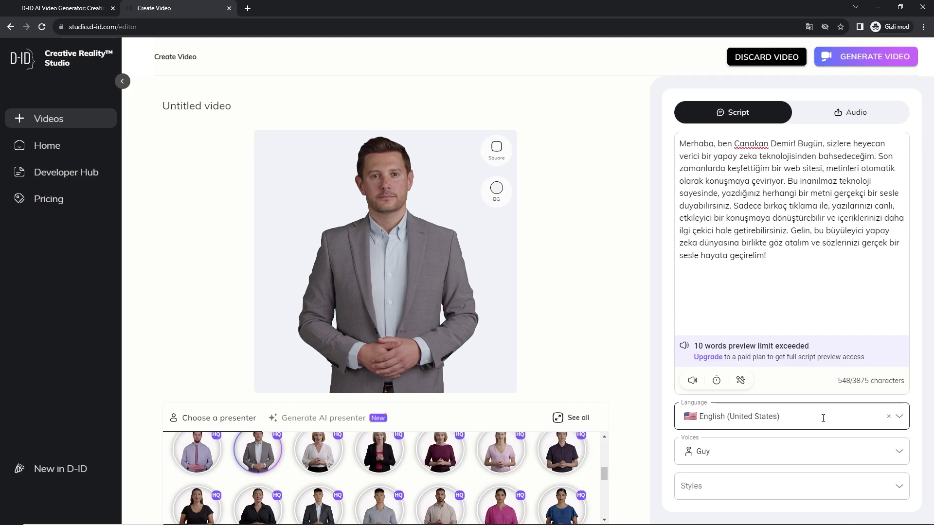
# Step: Set the script's language to Turkish (Turkey) and its voice to the male voice Ahmet
pyautogui.click(900, 423)
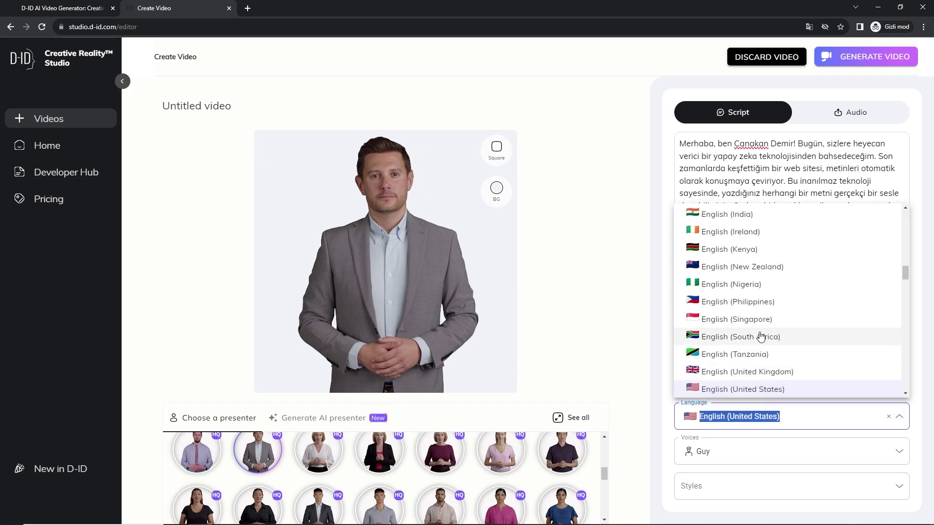
pyautogui.scroll(-3, 709, 335)
pyautogui.write('t')
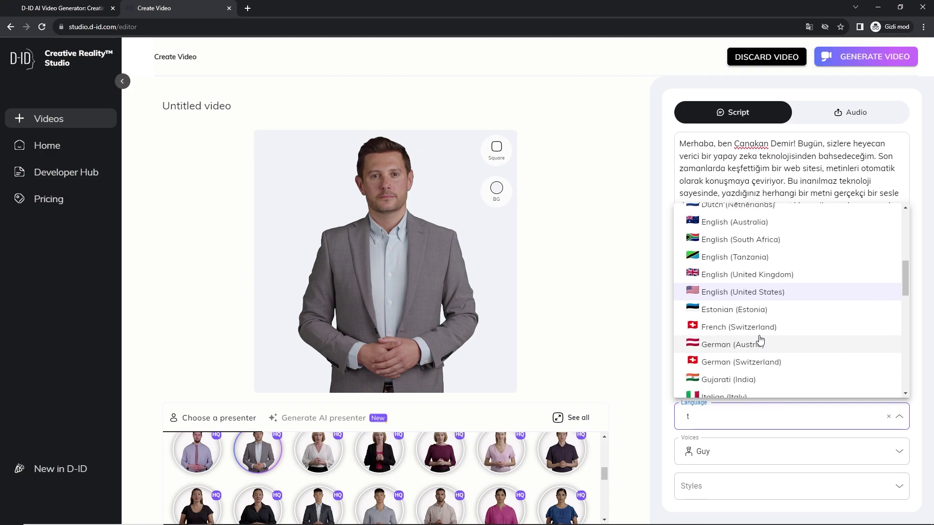
pyautogui.scroll(-3, 761, 339)
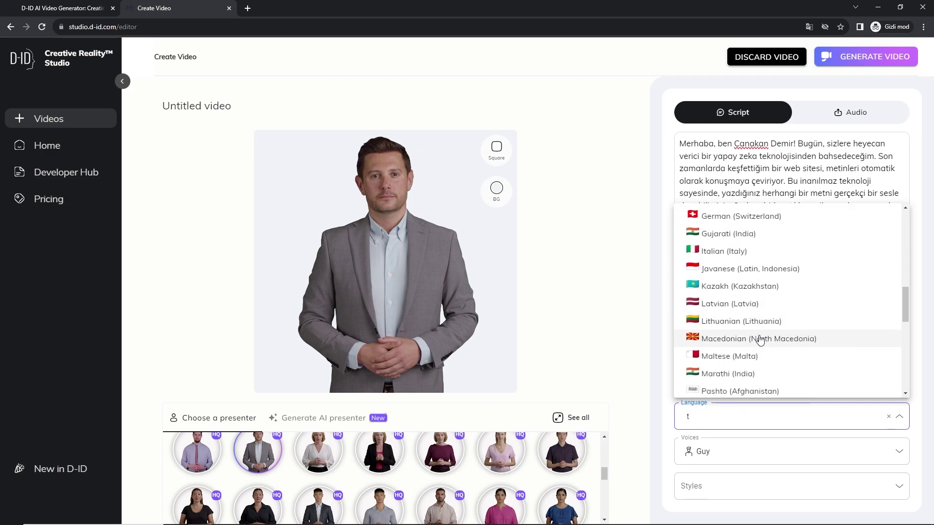
pyautogui.write('ü')
pyautogui.click(735, 495)
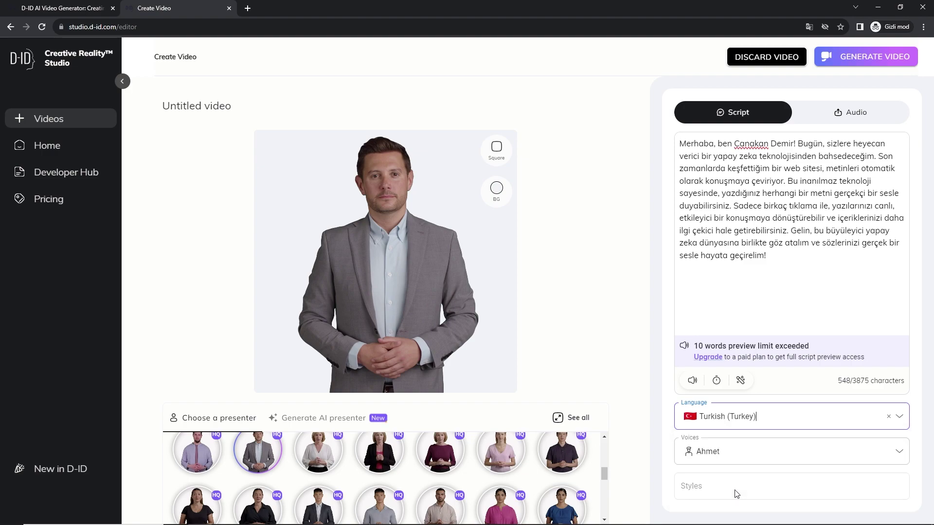
pyautogui.click(734, 456)
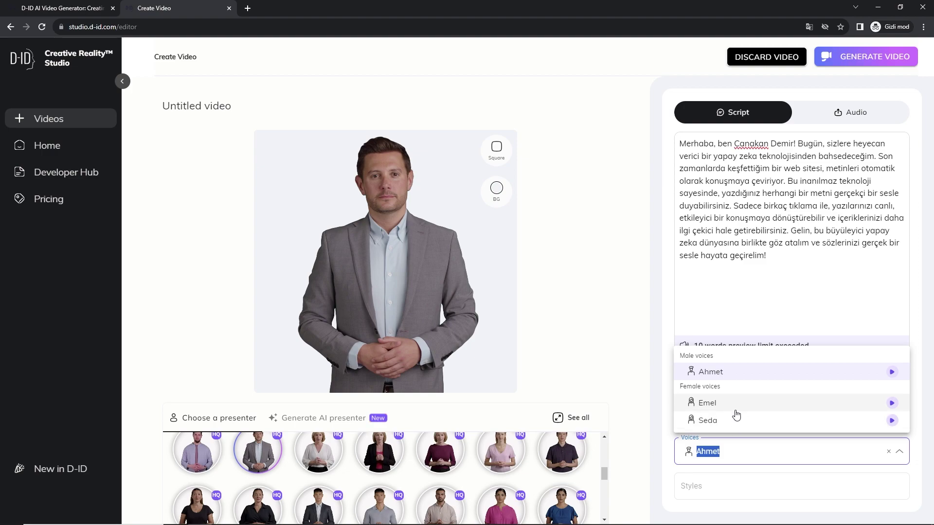
pyautogui.click(710, 372)
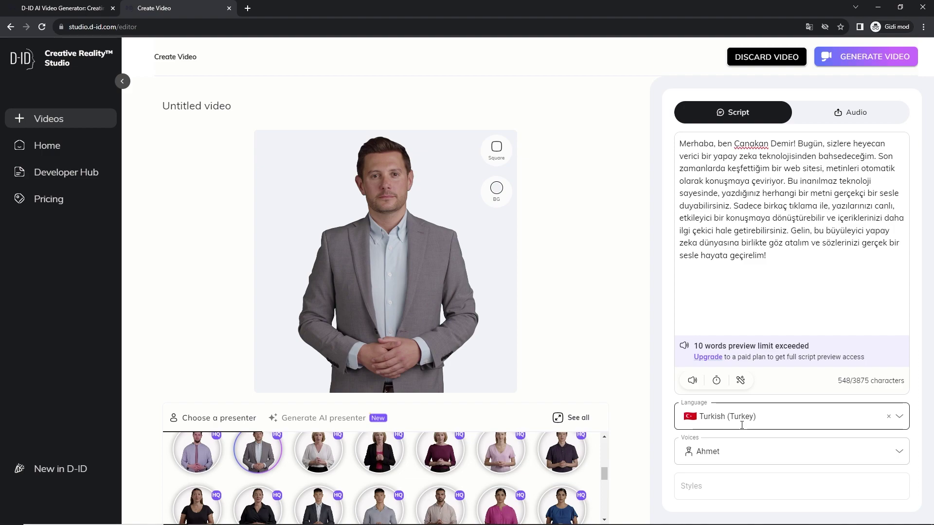
# Step: Try adding pauses at the end of the script and delete them again
pyautogui.click(717, 381)
pyautogui.click(716, 381)
pyautogui.moveTo(805, 257); pyautogui.dragTo(772, 261)
pyautogui.press('BackSpace')
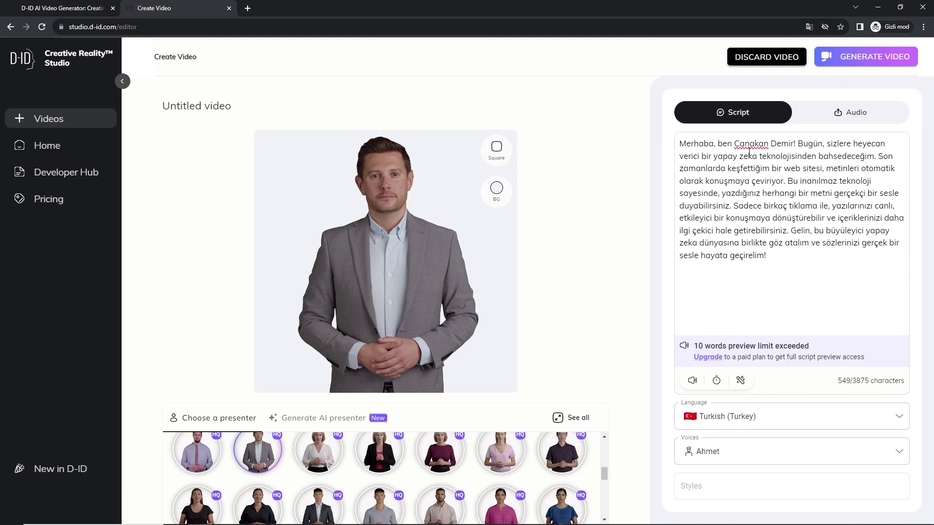
# Step: Show the option for using uploaded audio instead of a written script
pyautogui.click(834, 115)
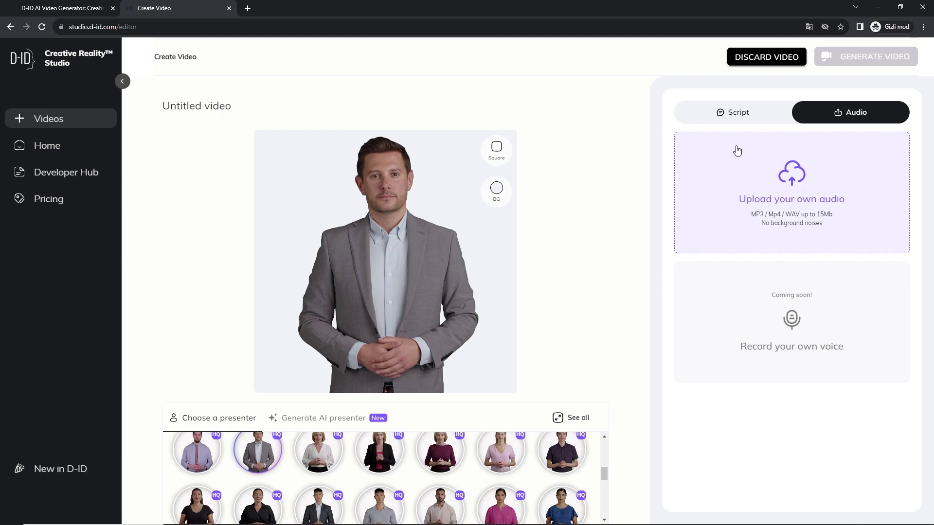
# Step: Return to the written Turkish script and generate the untitled presenter video from it, confirming the use of credits
pyautogui.click(734, 120)
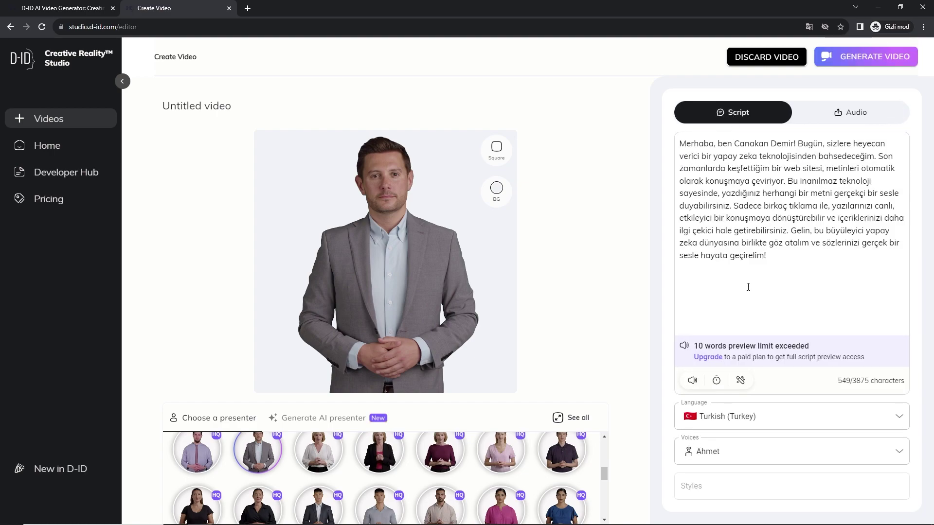
pyautogui.click(812, 266)
pyautogui.click(859, 64)
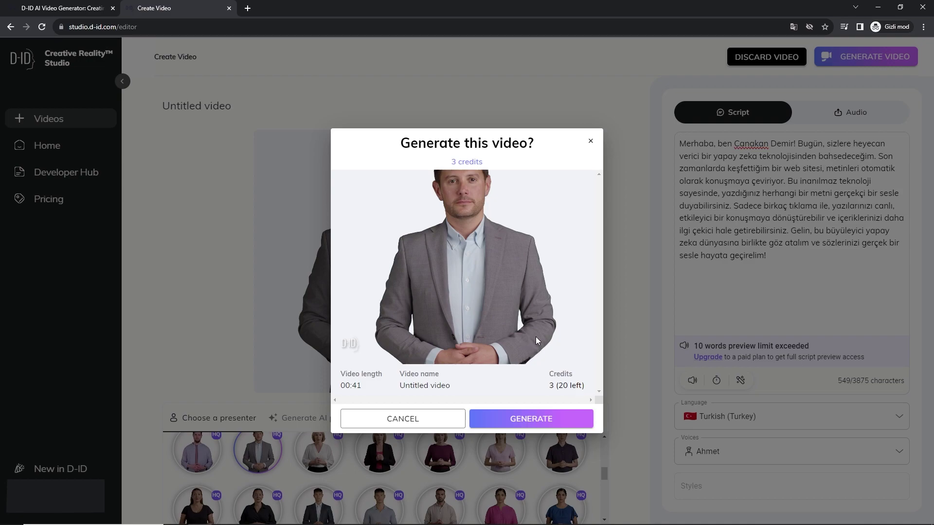
pyautogui.click(538, 420)
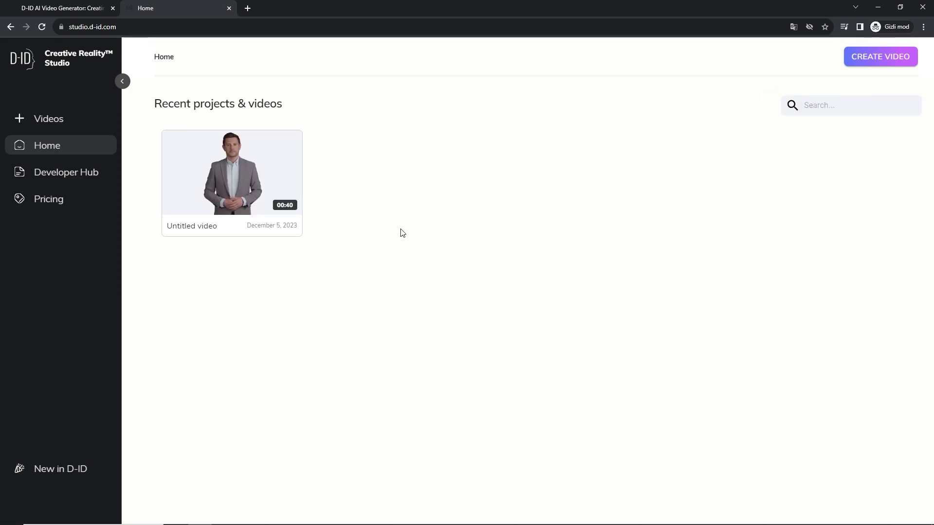
# Step: Play the generated untitled video from the recent projects through to its end and close the player
pyautogui.moveTo(211, 169)
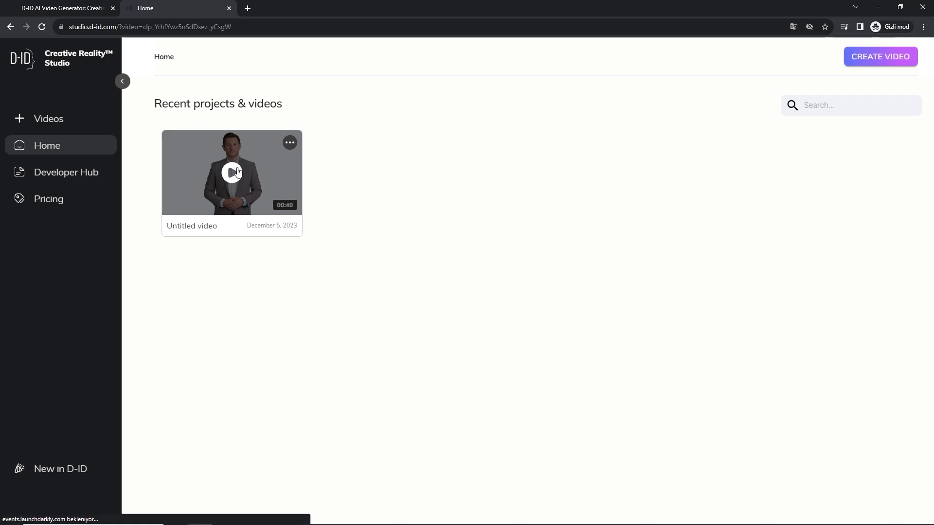
pyautogui.click(232, 173)
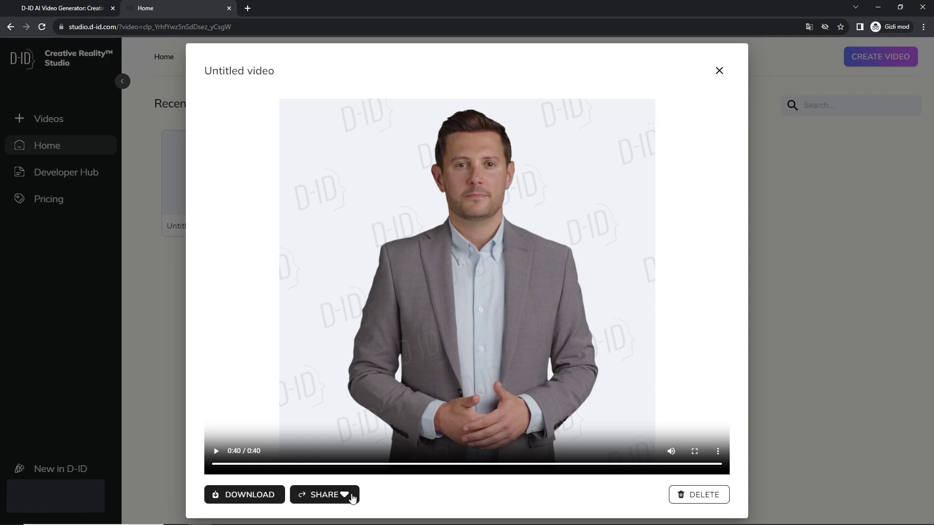
pyautogui.click(719, 71)
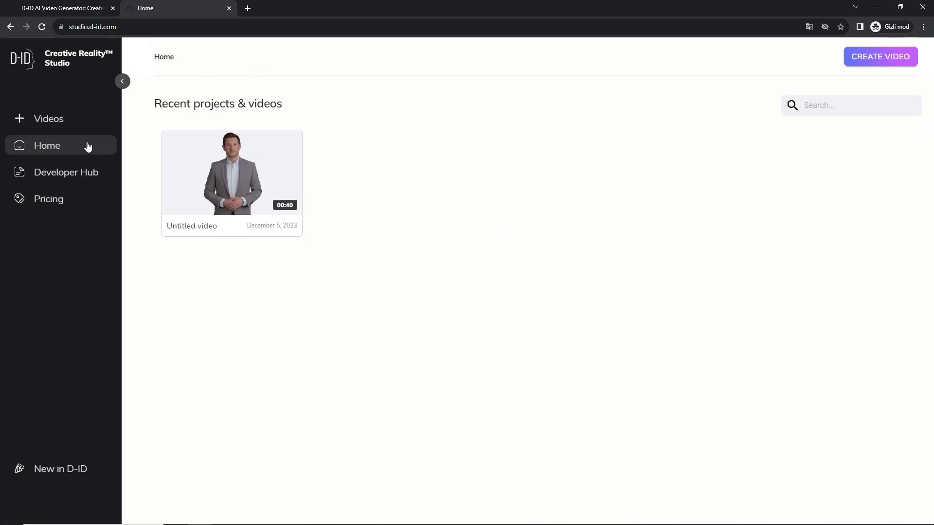